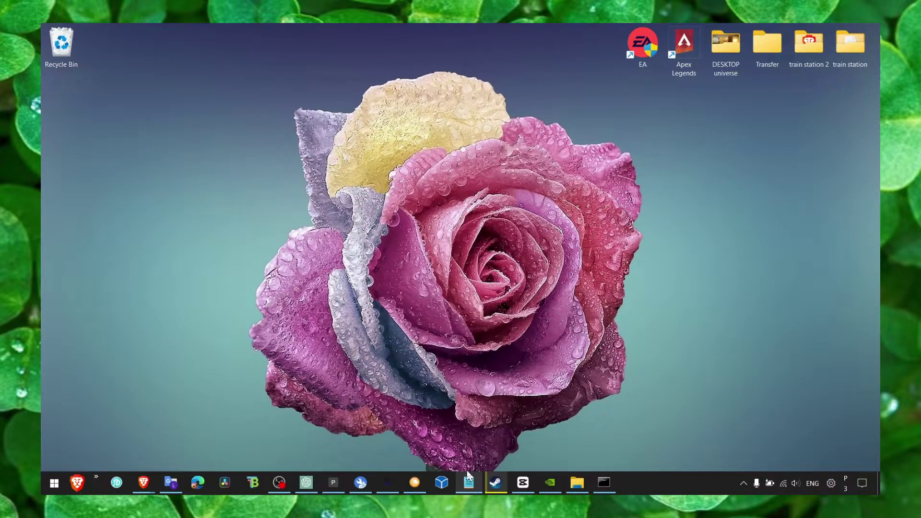
- Show then hide the tutorial title notes, and bring up the tray sound options before closing Settings
{"action": "left_click", "coordinate": [468, 482]}
{"action": "left_click", "coordinate": [469, 482]}
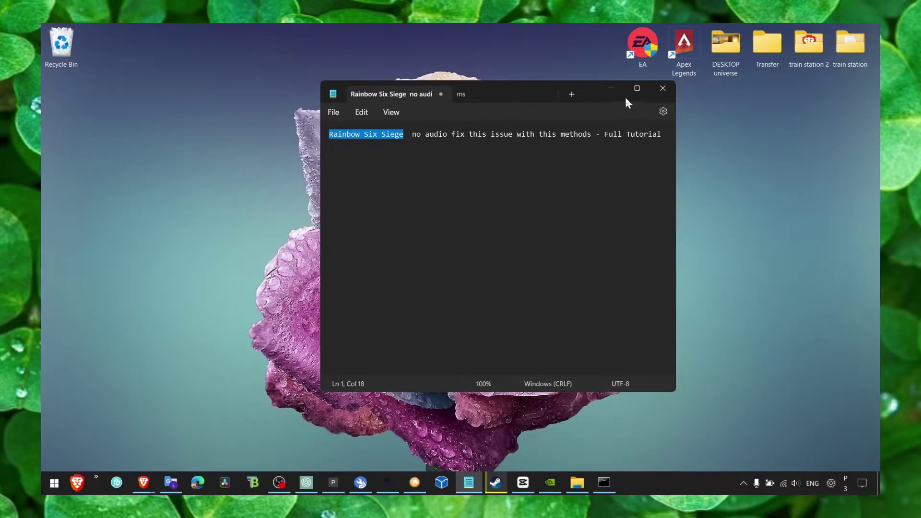
{"action": "left_click", "coordinate": [612, 88]}
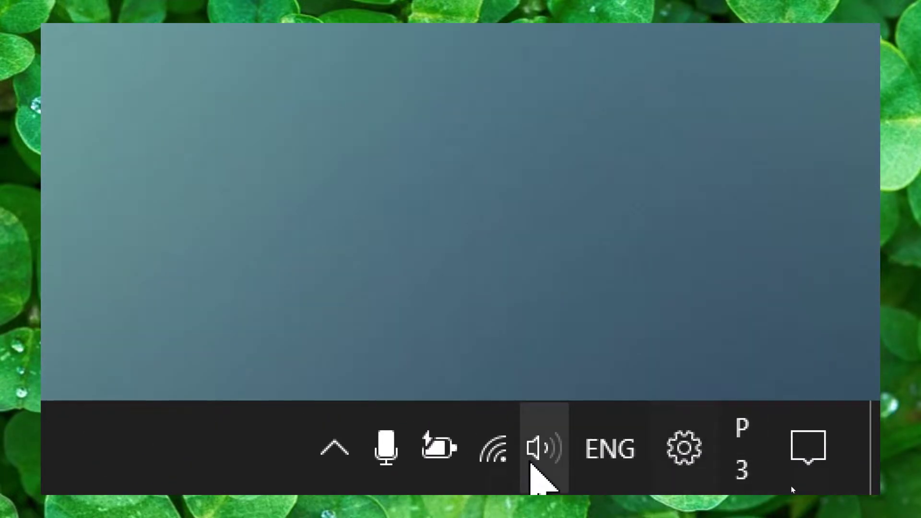
{"action": "left_click", "coordinate": [545, 450]}
{"action": "right_click", "coordinate": [544, 450]}
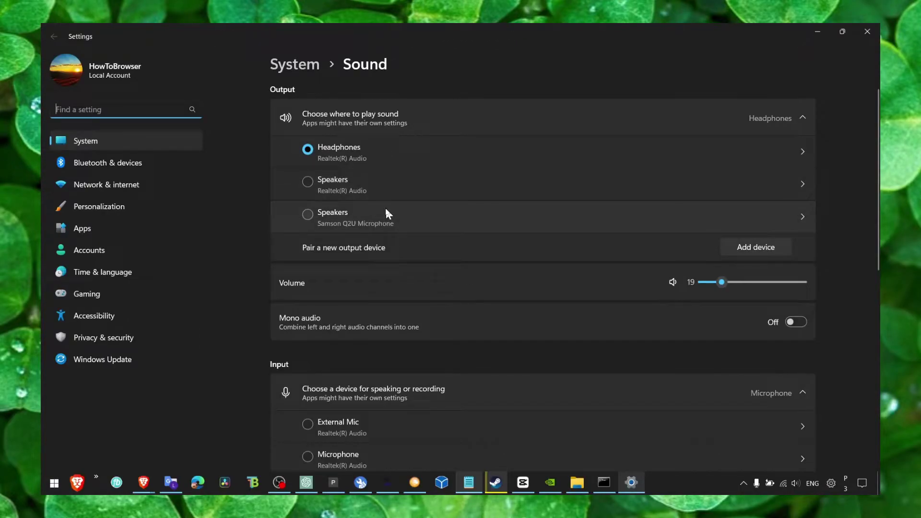
{"action": "scroll", "coordinate": [393, 289], "scroll_direction": "down", "scroll_amount": 3}
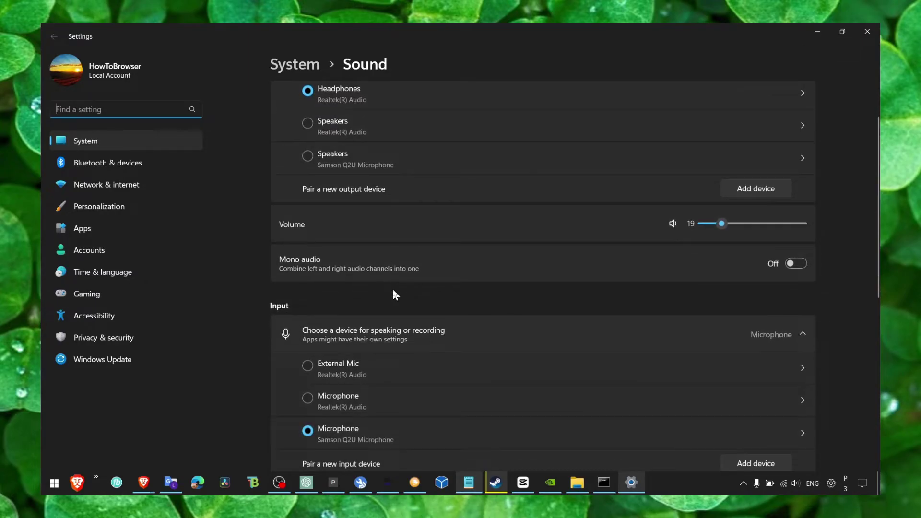
{"action": "scroll", "coordinate": [392, 289], "scroll_direction": "down", "scroll_amount": 3}
{"action": "left_click", "coordinate": [867, 31]}
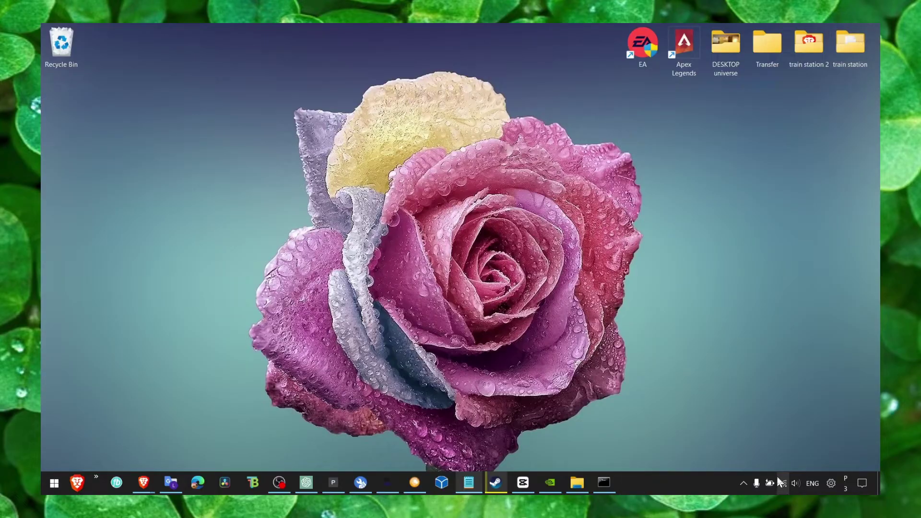
- Review Headphones and app levels in the tray Volume Mixer, then reopen the sound options menu
{"action": "right_click", "coordinate": [795, 482]}
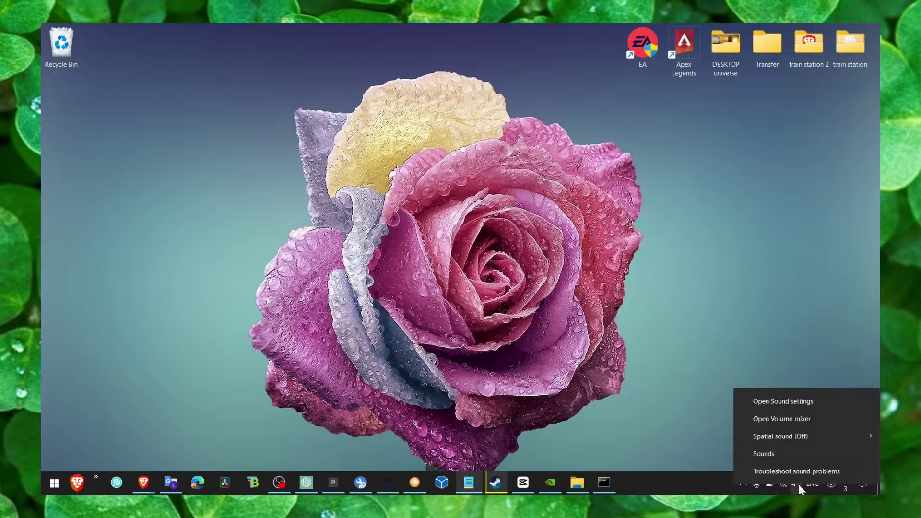
{"action": "left_click", "coordinate": [799, 419]}
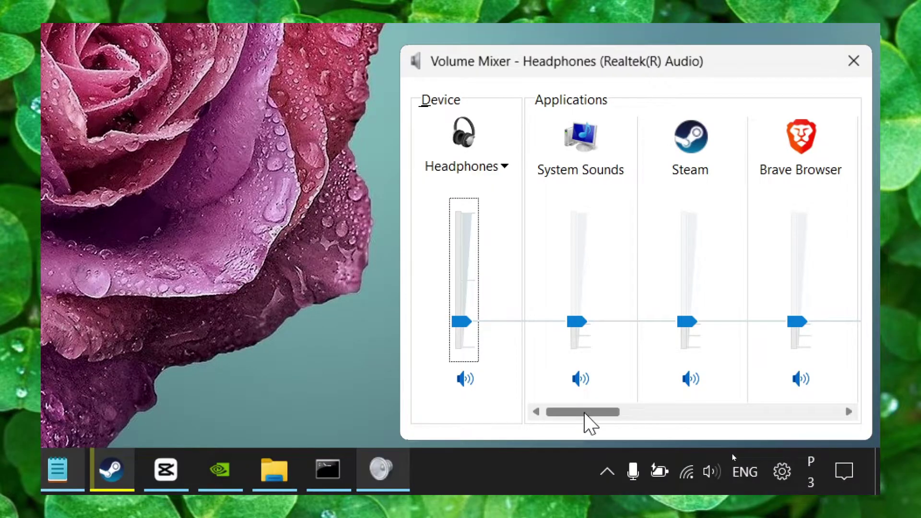
{"action": "mouse_move", "coordinate": [583, 411]}
{"action": "left_mouse_down"}
{"action": "mouse_move", "coordinate": [678, 415]}
{"action": "mouse_move", "coordinate": [583, 411]}
{"action": "left_mouse_up"}
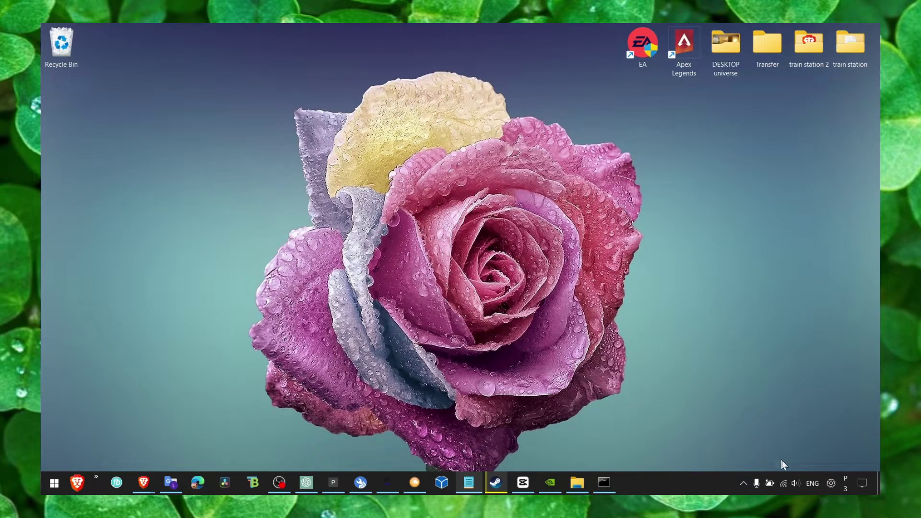
{"action": "right_click", "coordinate": [799, 480]}
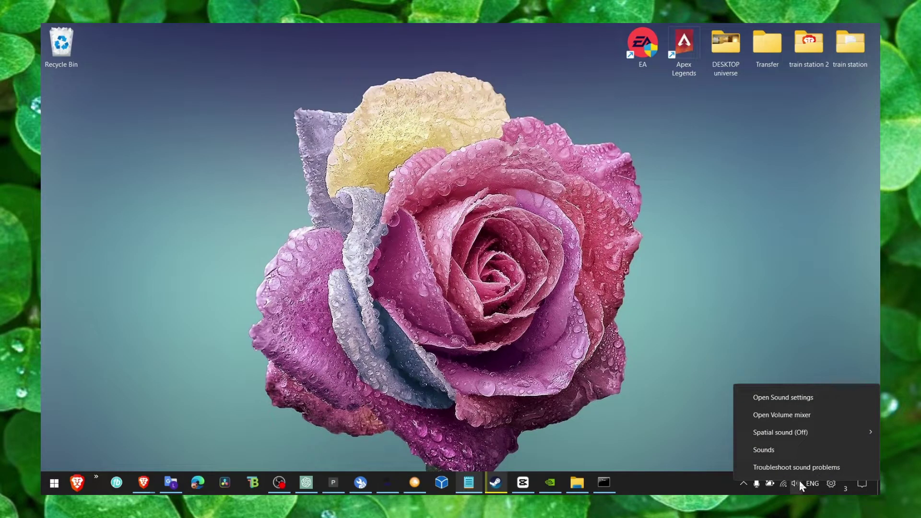
- Check in Settings' Volume mixer that Headphones output and every app sit at 100
{"action": "left_click", "coordinate": [795, 398]}
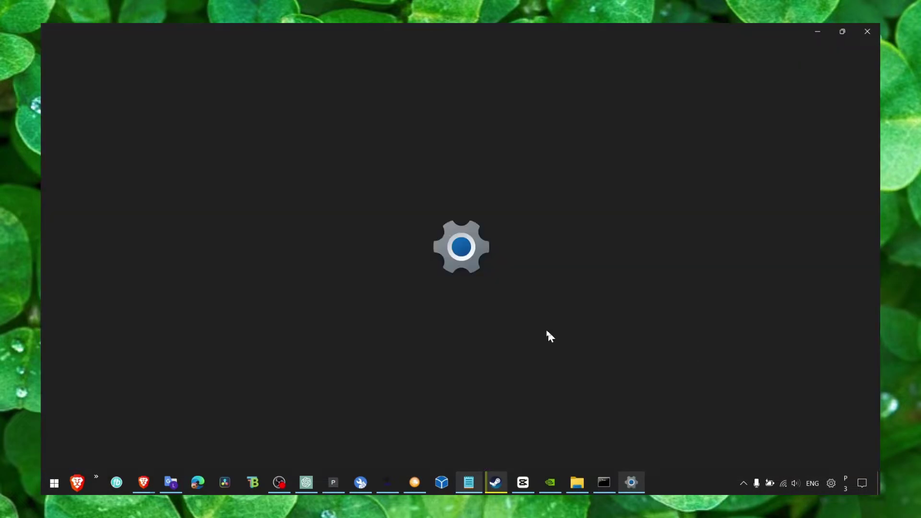
{"action": "scroll", "coordinate": [396, 284], "scroll_direction": "down", "scroll_amount": 5}
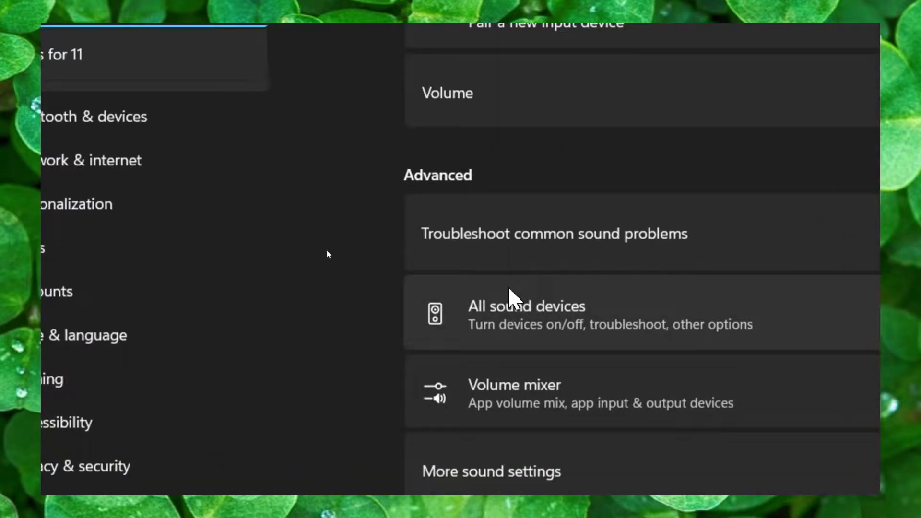
{"action": "left_click", "coordinate": [459, 285]}
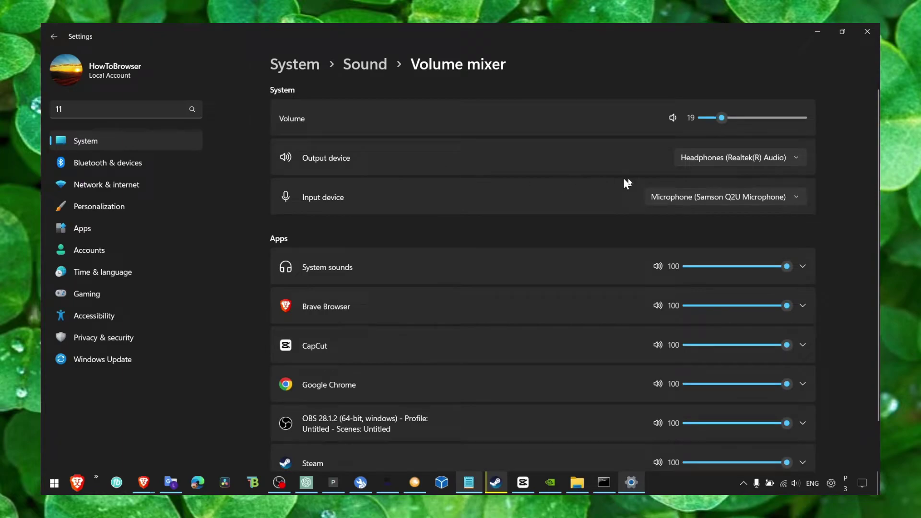
{"action": "scroll", "coordinate": [641, 242], "scroll_direction": "down", "scroll_amount": 2}
{"action": "scroll", "coordinate": [565, 245], "scroll_direction": "up", "scroll_amount": 2}
{"action": "scroll", "coordinate": [648, 216], "scroll_direction": "down", "scroll_amount": 2}
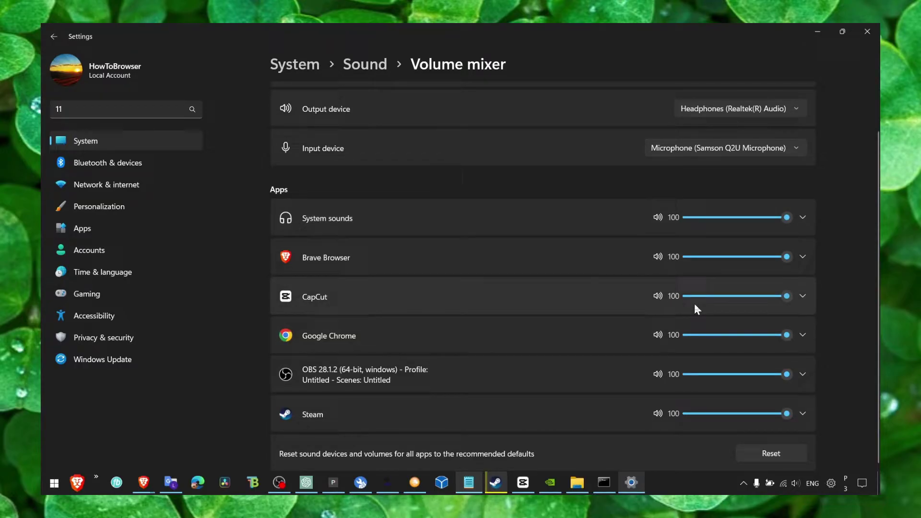
- Inspect External Mic properties under All sound devices, enhancements confirmed Off
{"action": "left_click", "coordinate": [365, 65]}
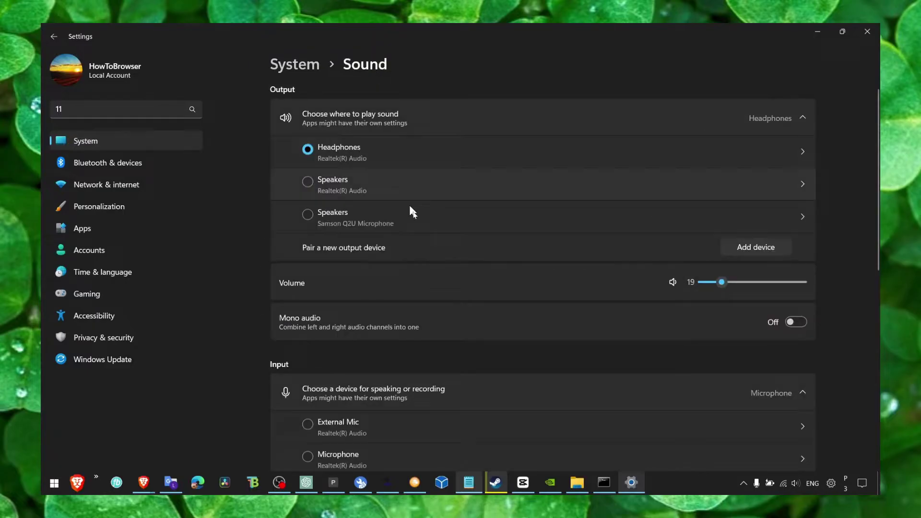
{"action": "scroll", "coordinate": [409, 204], "scroll_direction": "down", "scroll_amount": 5}
{"action": "scroll", "coordinate": [438, 272], "scroll_direction": "down", "scroll_amount": 5}
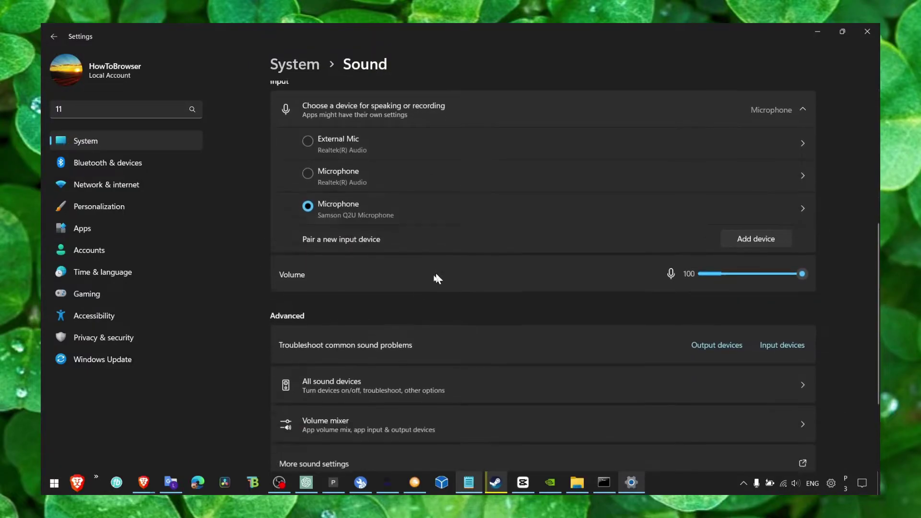
{"action": "left_click", "coordinate": [362, 374]}
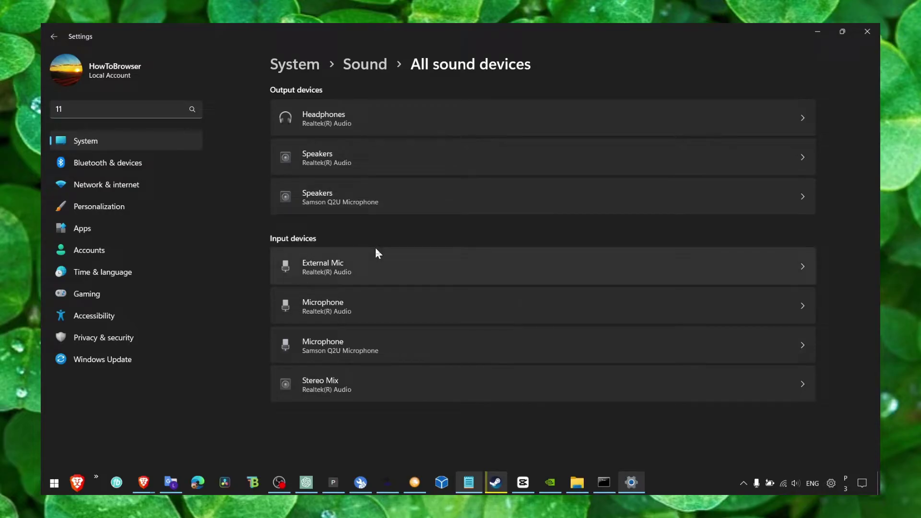
{"action": "left_click", "coordinate": [382, 263]}
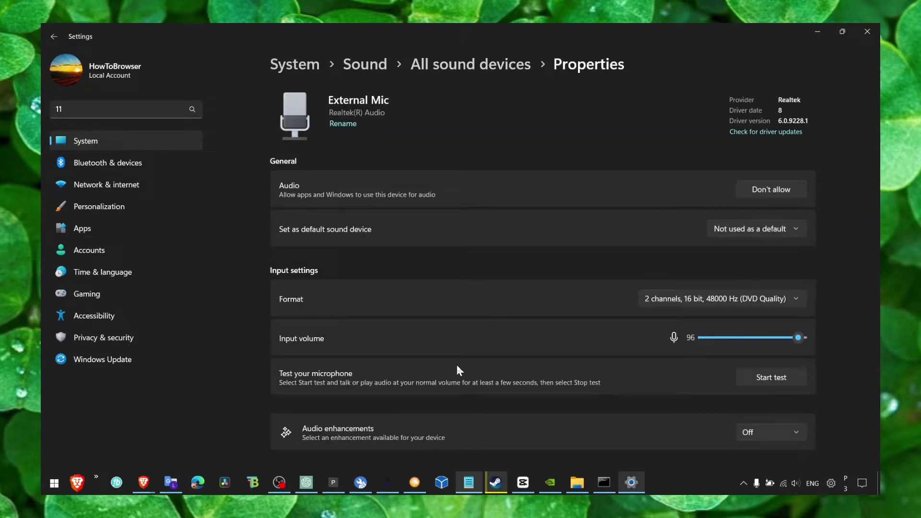
{"action": "left_click", "coordinate": [762, 433]}
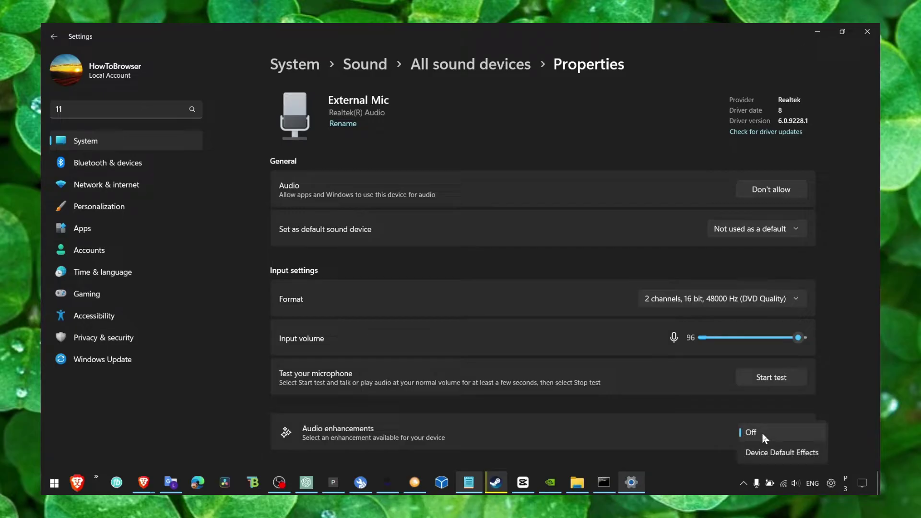
{"action": "left_click", "coordinate": [439, 69]}
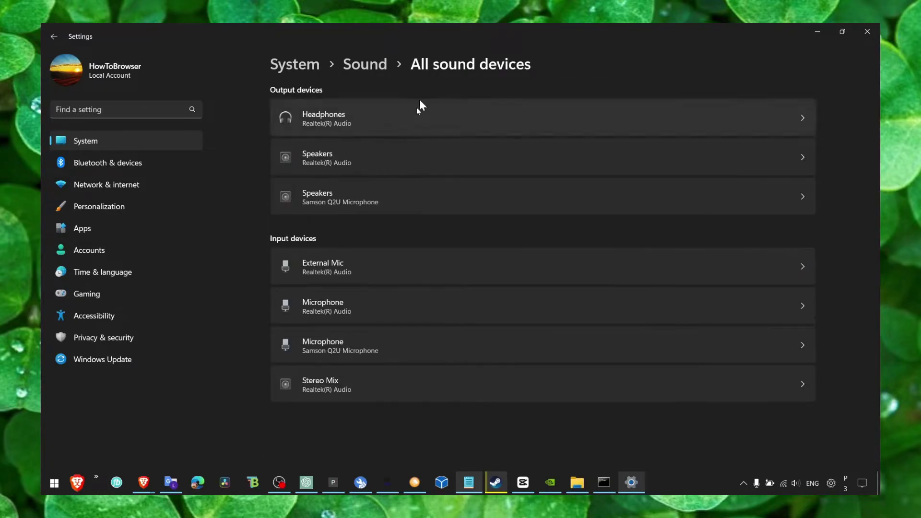
- Check Realtek Speakers: spatial audio kept Off, enhancements left at Device Default Effects
{"action": "left_click", "coordinate": [372, 157]}
{"action": "scroll", "coordinate": [589, 246], "scroll_direction": "down", "scroll_amount": 2}
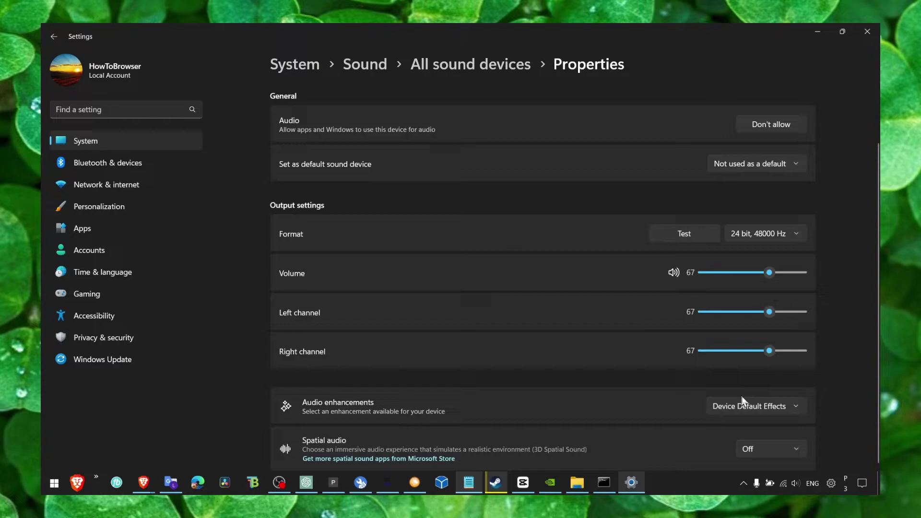
{"action": "left_click", "coordinate": [768, 448]}
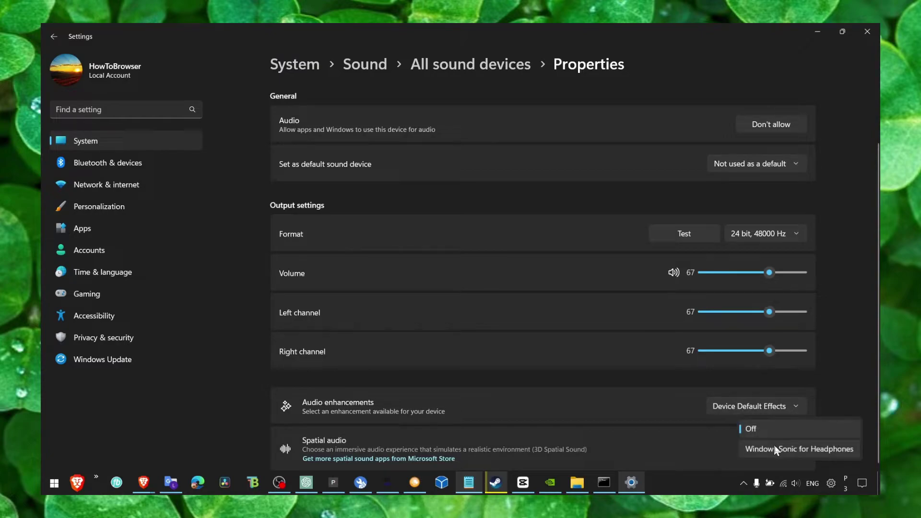
{"action": "left_click", "coordinate": [686, 411]}
{"action": "left_click", "coordinate": [748, 406]}
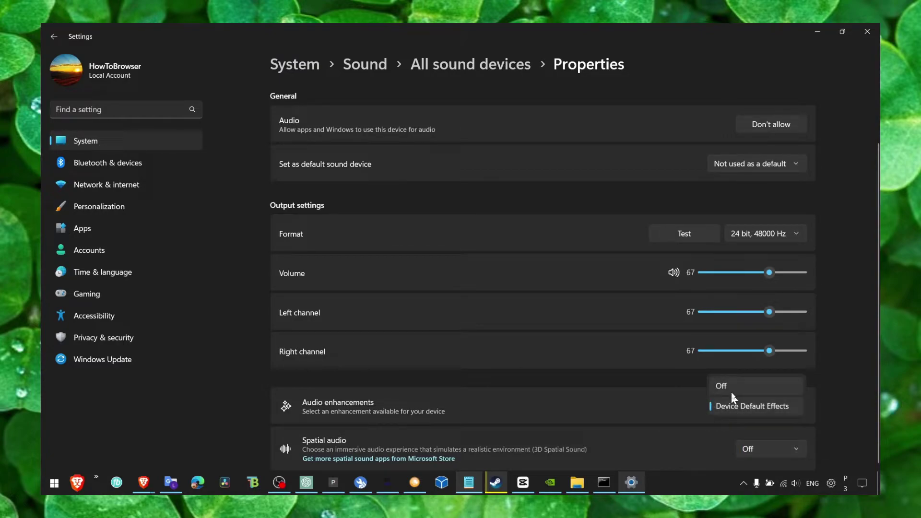
{"action": "scroll", "coordinate": [633, 303], "scroll_direction": "up", "scroll_amount": 2}
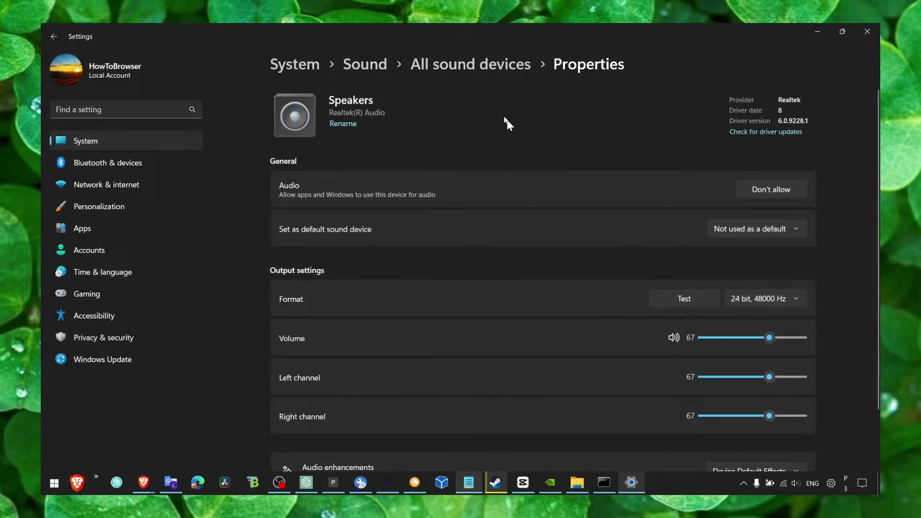
{"action": "left_click", "coordinate": [469, 64]}
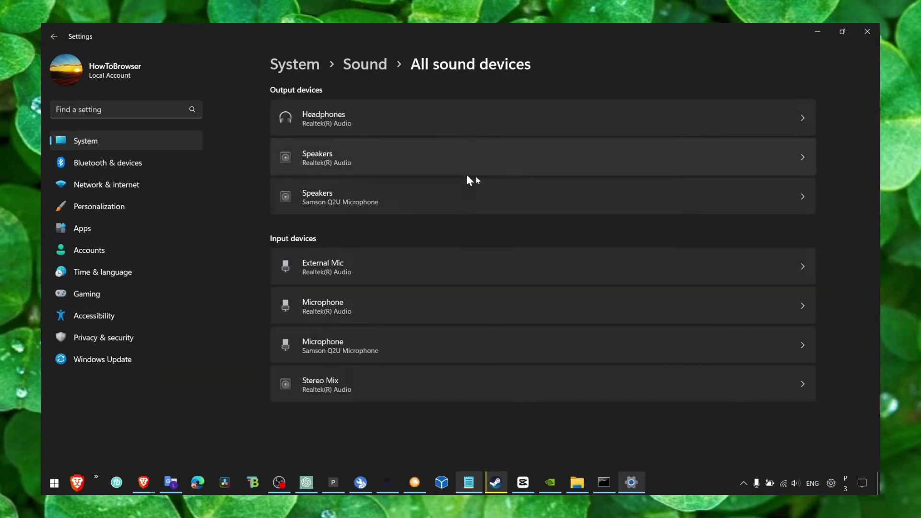
- Bring up the classic Sound control panel and briefly inspect the Headphones playback device properties
{"action": "left_click", "coordinate": [353, 72]}
{"action": "scroll", "coordinate": [359, 216], "scroll_direction": "down", "scroll_amount": 5}
{"action": "scroll", "coordinate": [347, 378], "scroll_direction": "down", "scroll_amount": 4}
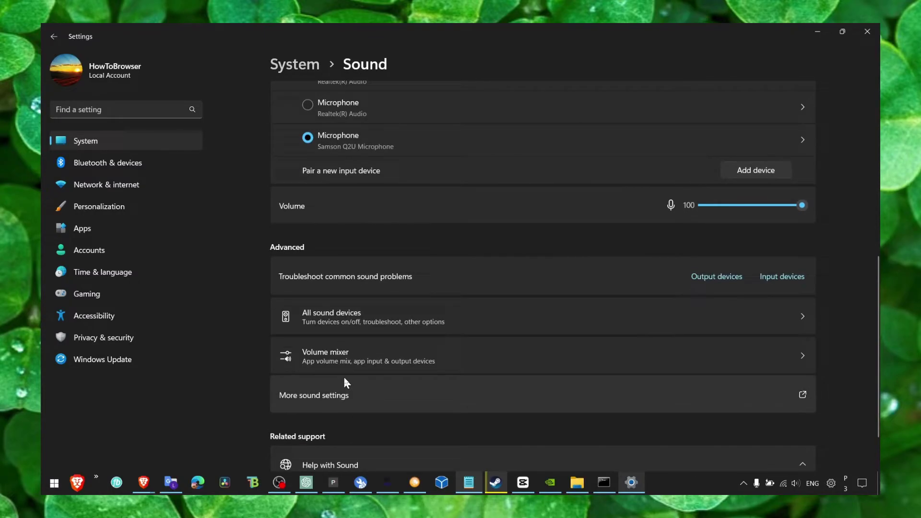
{"action": "left_click", "coordinate": [346, 393]}
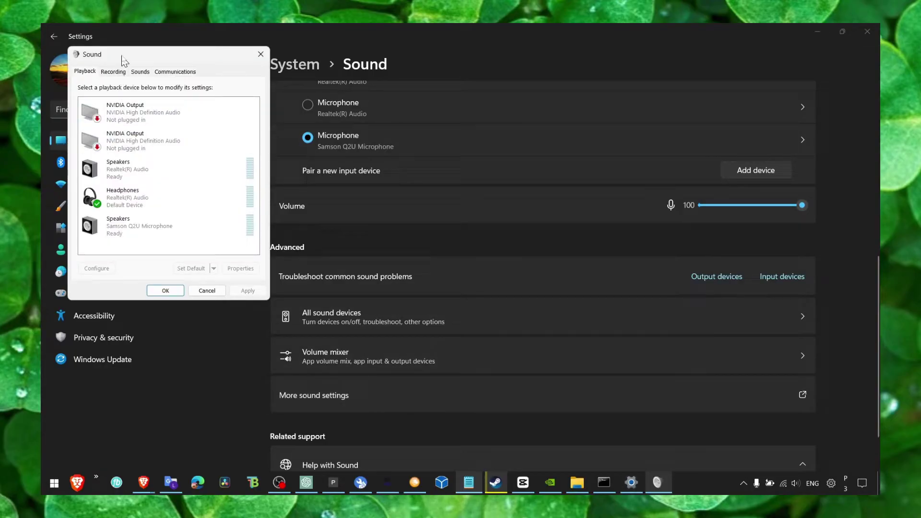
{"action": "left_click_drag", "start_coordinate": [123, 60], "coordinate": [331, 112]}
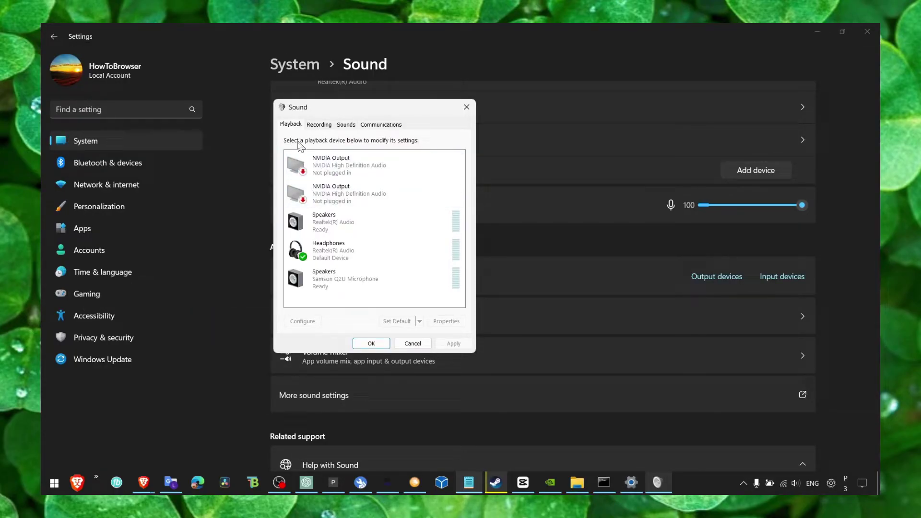
{"action": "left_click", "coordinate": [373, 250]}
{"action": "left_click", "coordinate": [445, 321]}
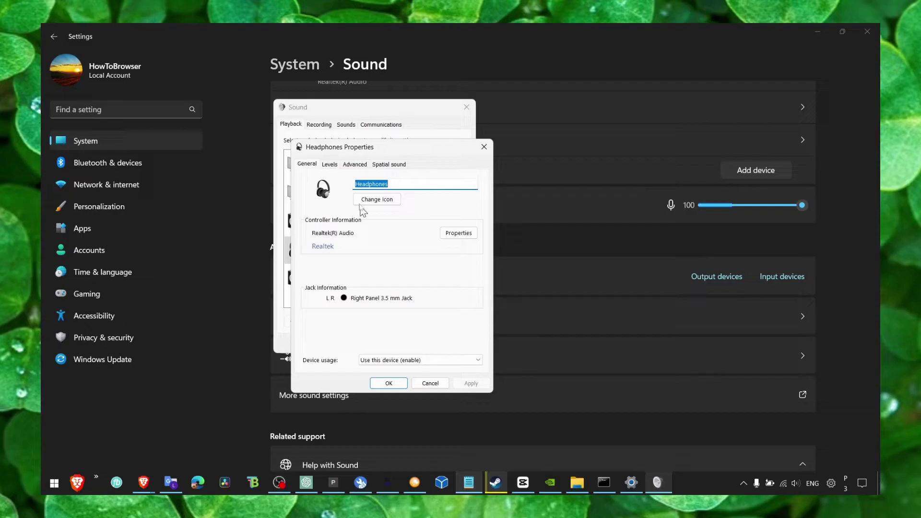
{"action": "left_click", "coordinate": [483, 146]}
- Disable all audio enhancements for the Samson Q2U speakers and apply the change
{"action": "left_click", "coordinate": [381, 281]}
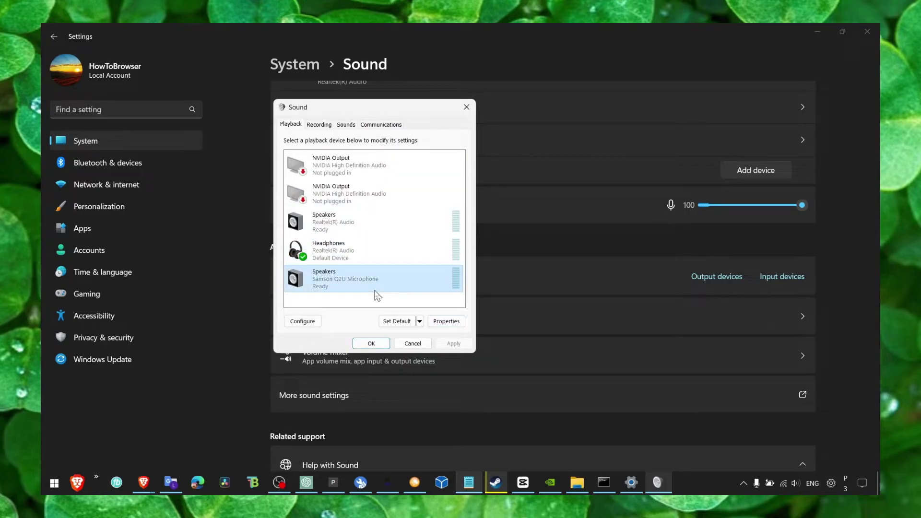
{"action": "left_click", "coordinate": [445, 321]}
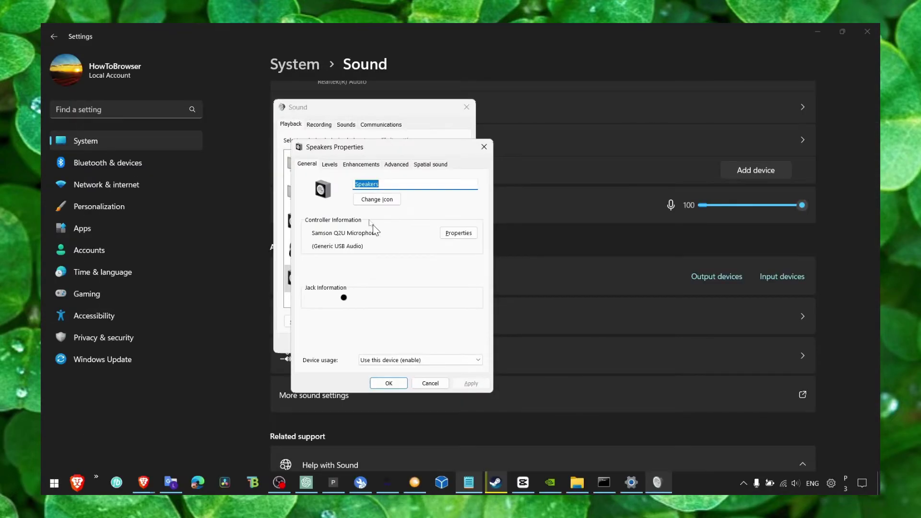
{"action": "left_click", "coordinate": [330, 165]}
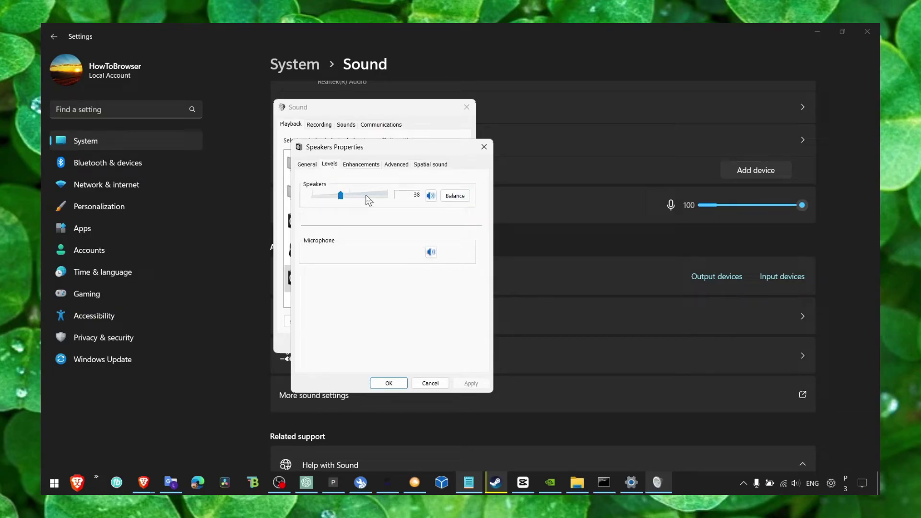
{"action": "left_click", "coordinate": [360, 164]}
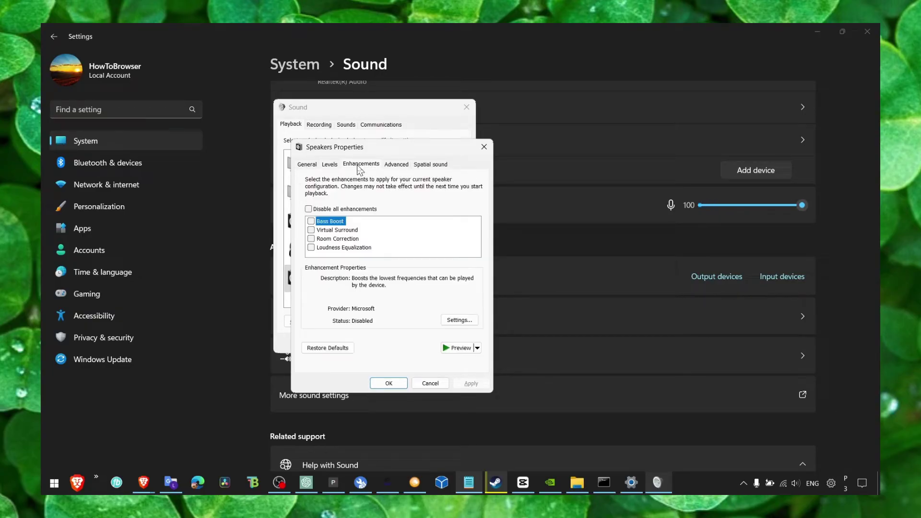
{"action": "left_click", "coordinate": [310, 208]}
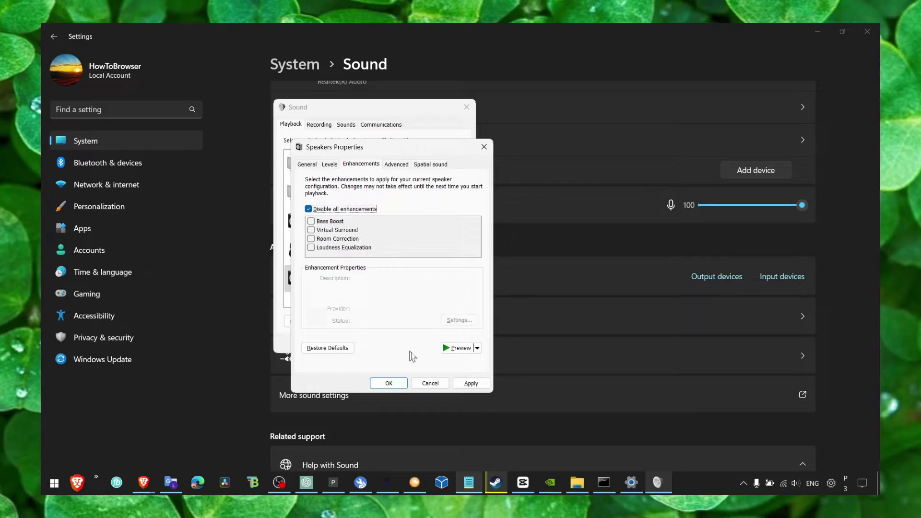
{"action": "left_click", "coordinate": [470, 382]}
- Keep the Samson Q2U sample-rate format unchanged and spatial sound set to Off
{"action": "left_click", "coordinate": [396, 164]}
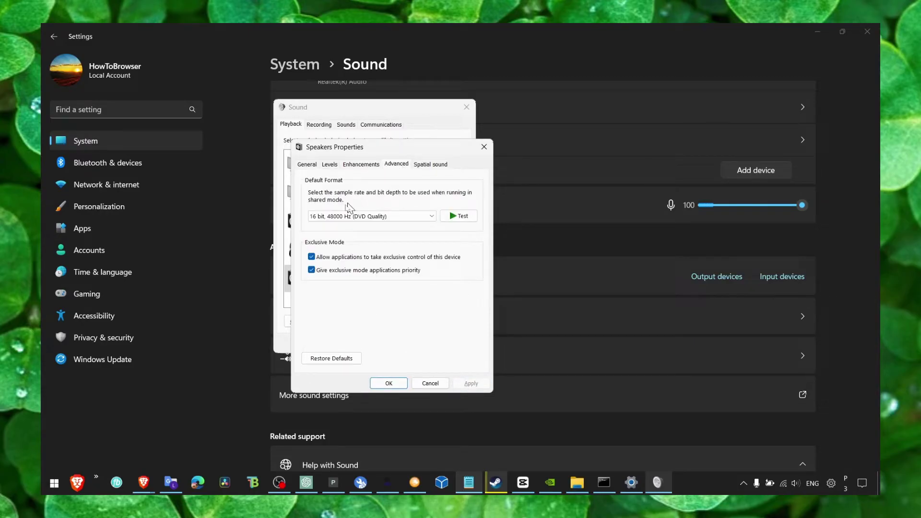
{"action": "left_click", "coordinate": [368, 216]}
{"action": "left_click", "coordinate": [368, 216]}
{"action": "left_click", "coordinate": [431, 165]}
{"action": "left_click", "coordinate": [388, 216]}
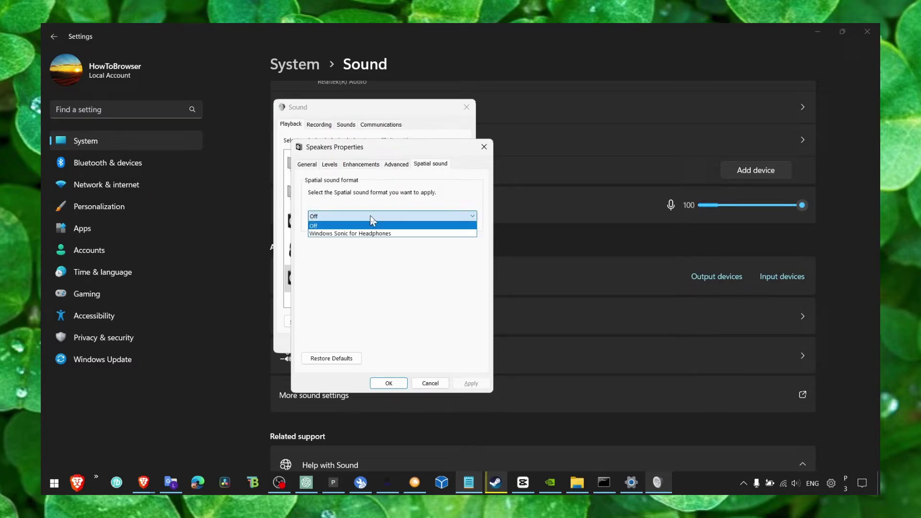
{"action": "left_click", "coordinate": [371, 219]}
- Close the speakers properties, the playback devices window and Sound settings, leaving the desktop
{"action": "left_click", "coordinate": [484, 147]}
{"action": "left_click", "coordinate": [466, 107]}
{"action": "left_click", "coordinate": [867, 32]}
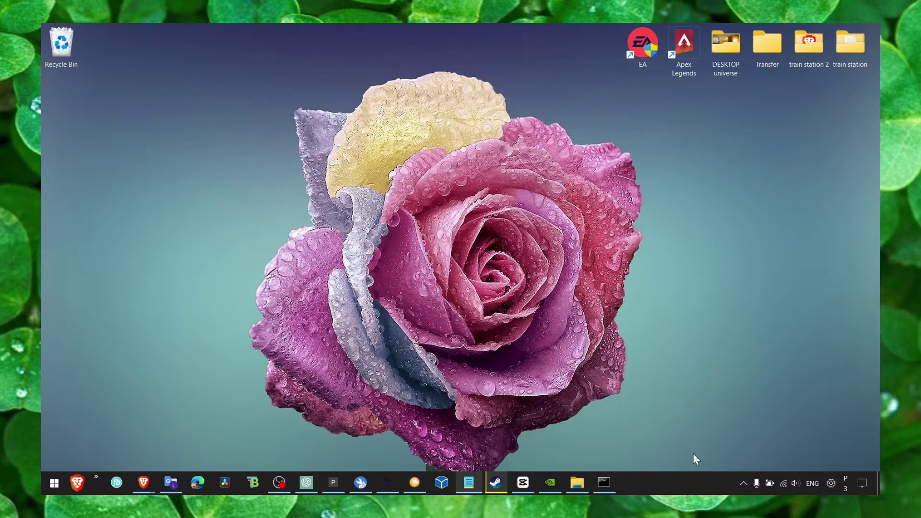
- Launch Services from Start search and maximize it with the service list focused
{"action": "key", "text": "super"}
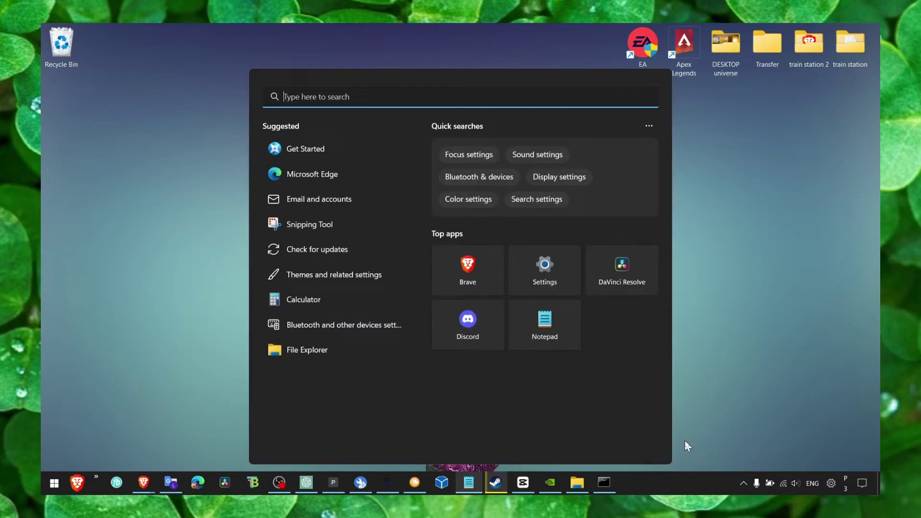
{"action": "type", "text": "serv"}
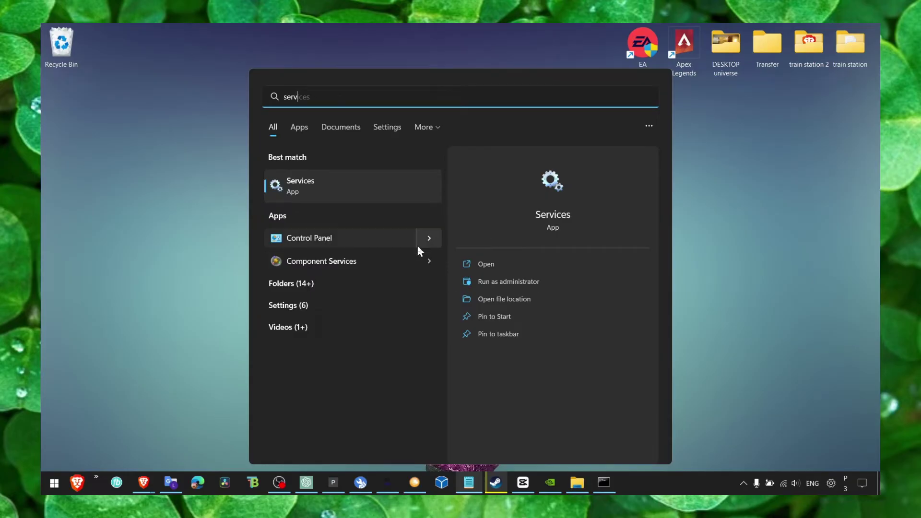
{"action": "left_click", "coordinate": [411, 190]}
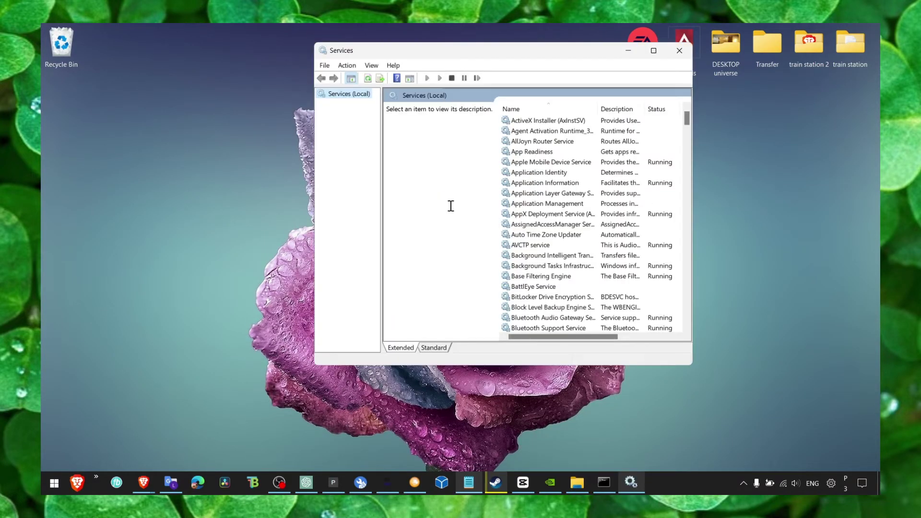
{"action": "left_click", "coordinate": [653, 51]}
{"action": "left_click", "coordinate": [454, 149]}
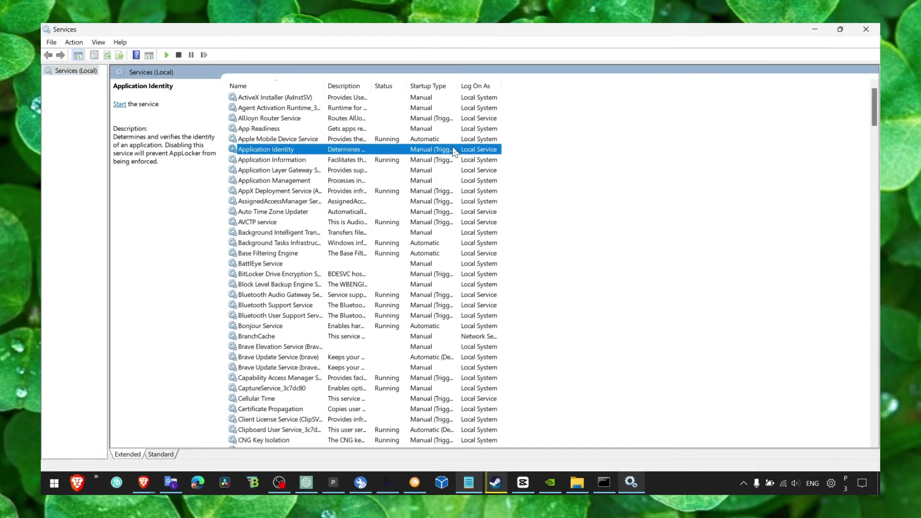
- Jump to the W services and bring up the actions menu for Windows Audio
{"action": "key", "text": "w"}
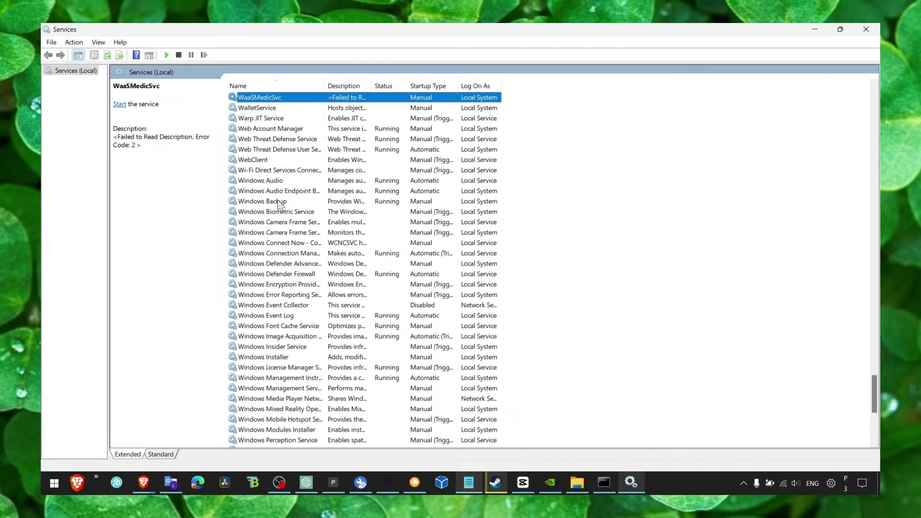
{"action": "left_click", "coordinate": [273, 181]}
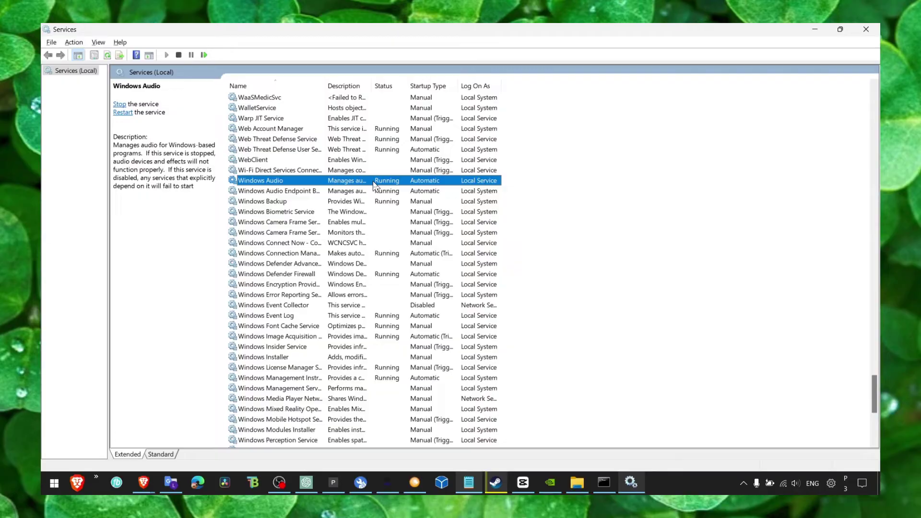
{"action": "right_click", "coordinate": [290, 183]}
- Set the Windows Audio service startup type to Automatic and confirm with OK
{"action": "left_click", "coordinate": [408, 291]}
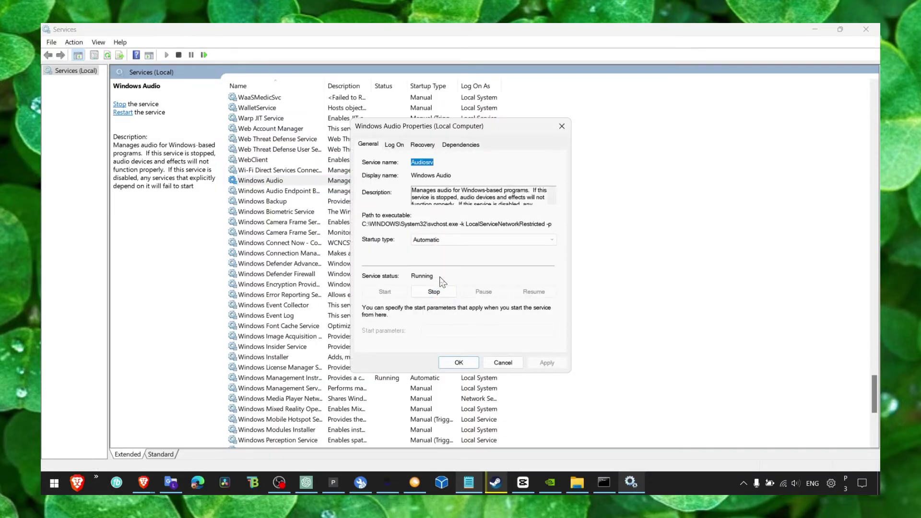
{"action": "left_click", "coordinate": [467, 239]}
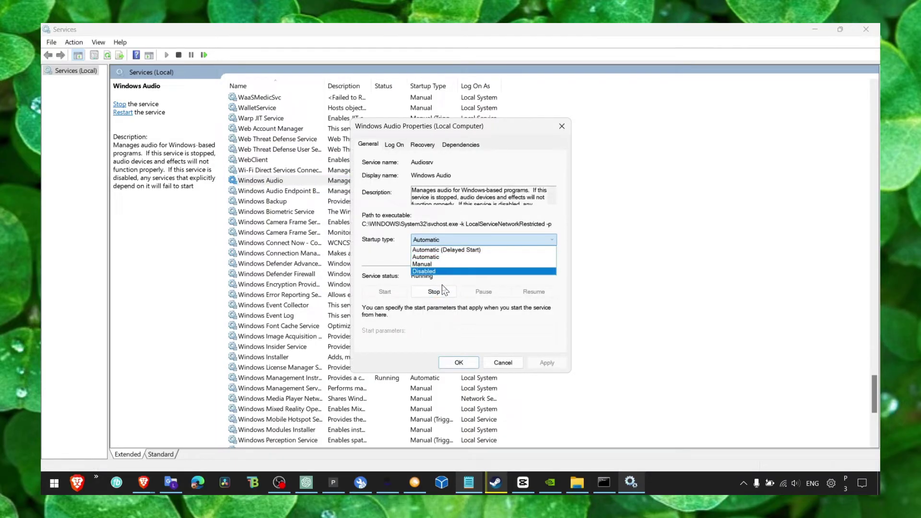
{"action": "left_click", "coordinate": [382, 262]}
{"action": "left_click", "coordinate": [435, 241]}
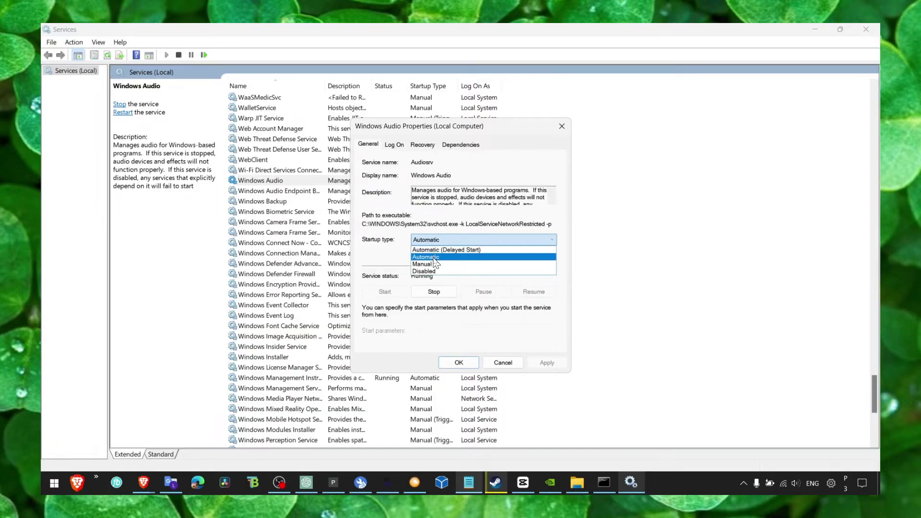
{"action": "left_click", "coordinate": [385, 277]}
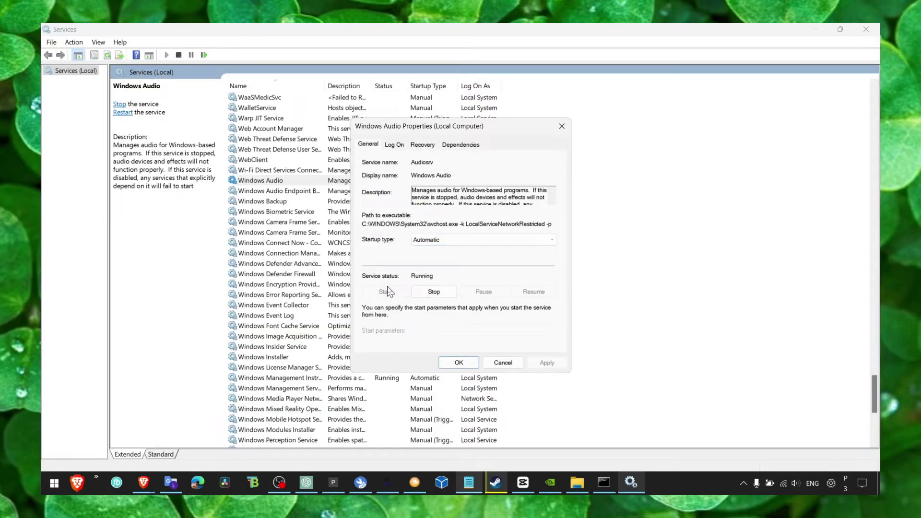
{"action": "left_click", "coordinate": [460, 362]}
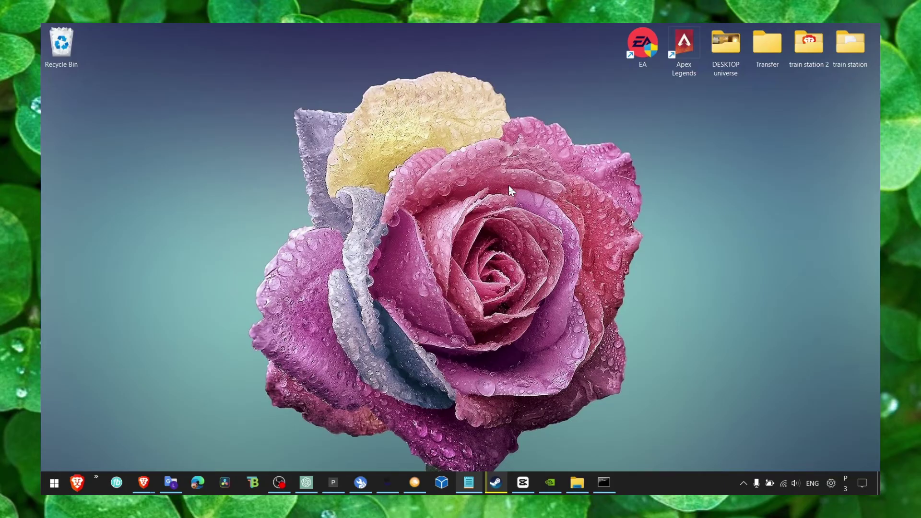